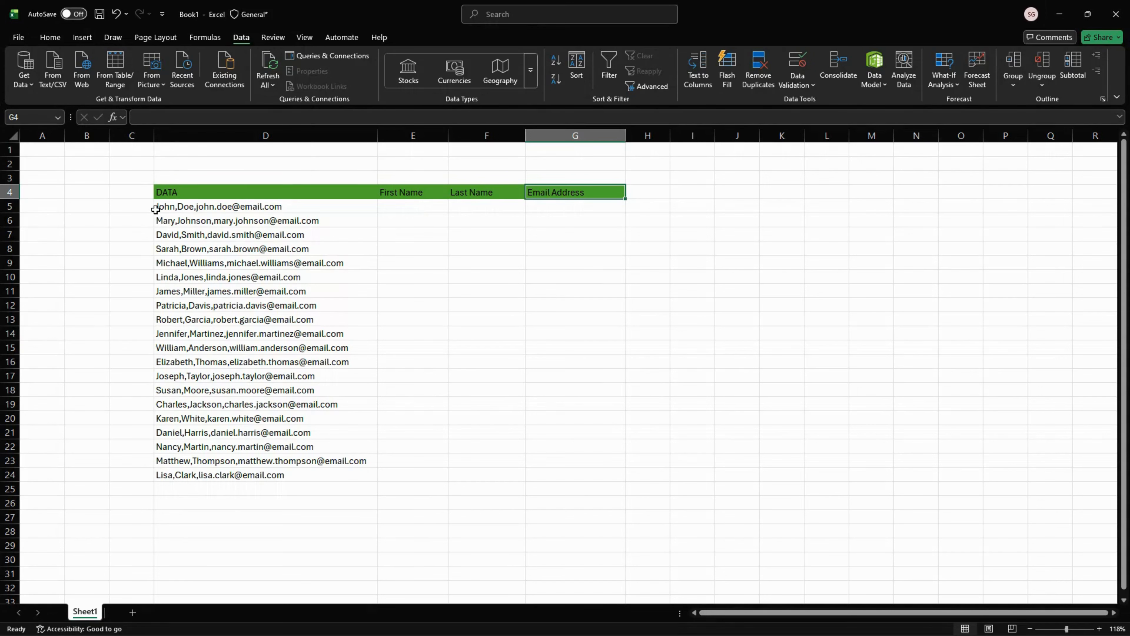
Split the entries in D5:D24 with Text to Columns as delimited data, using the comma delimiter and destination $E$5
{"action": "left_click", "coordinate": [173, 208]}
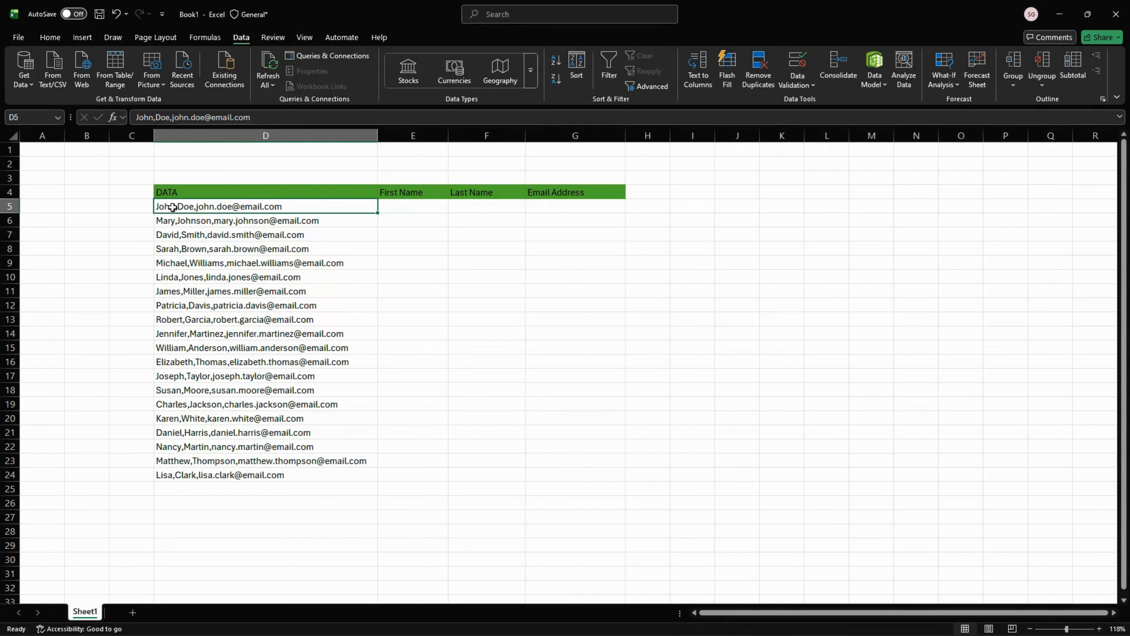
{"action": "left_click_drag", "start_coordinate": [173, 207], "coordinate": [301, 476]}
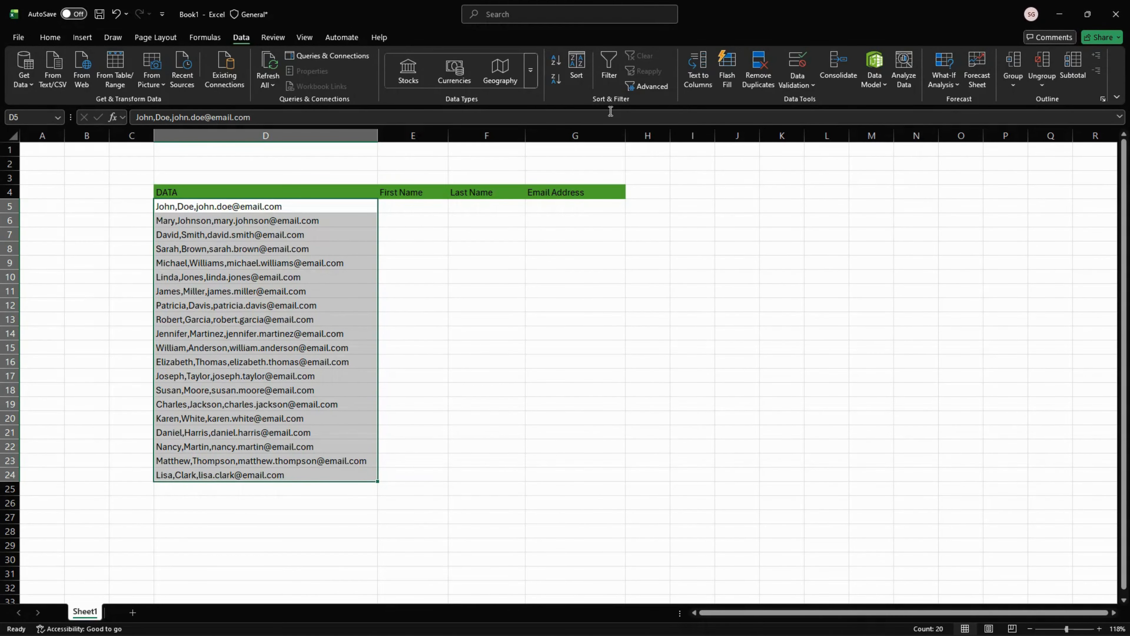
{"action": "left_click", "coordinate": [701, 78]}
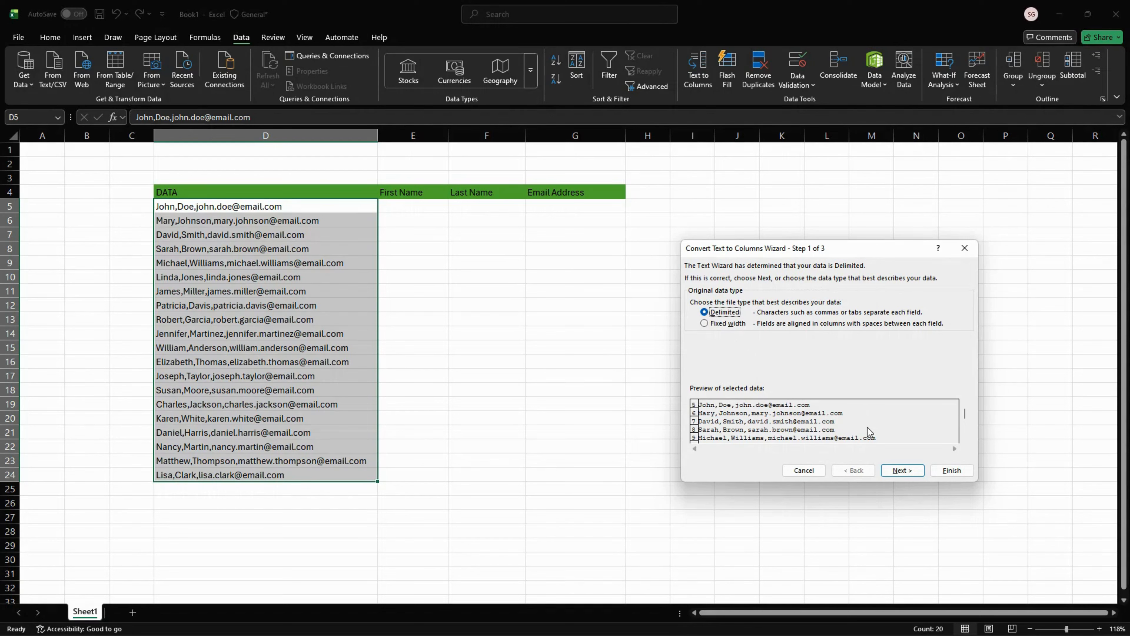
{"action": "left_click", "coordinate": [903, 470]}
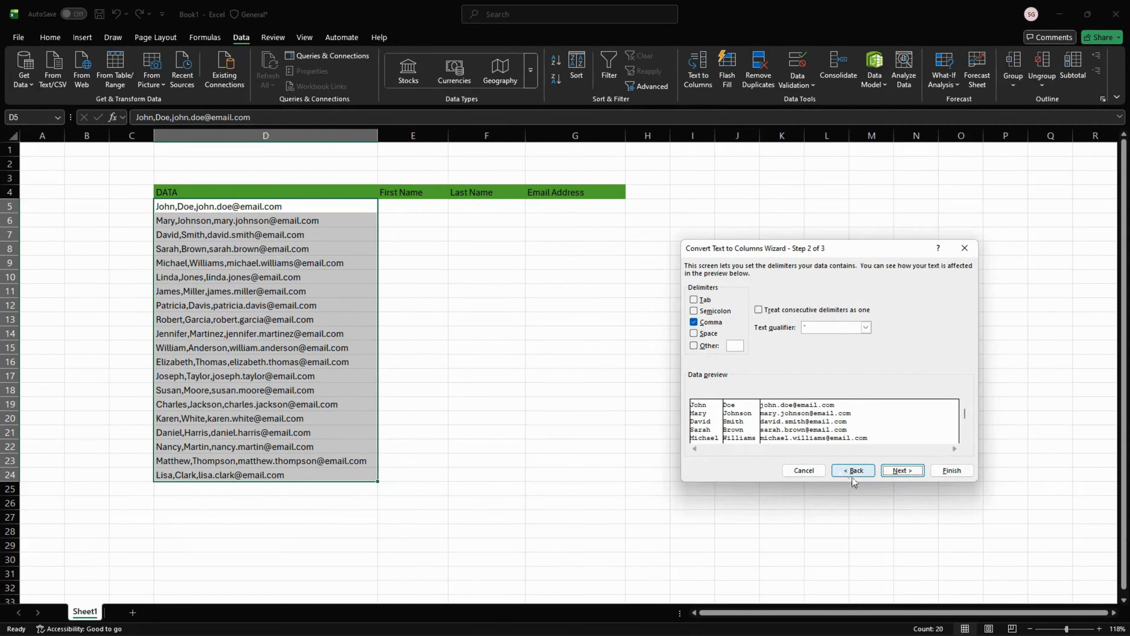
{"action": "left_click", "coordinate": [898, 471]}
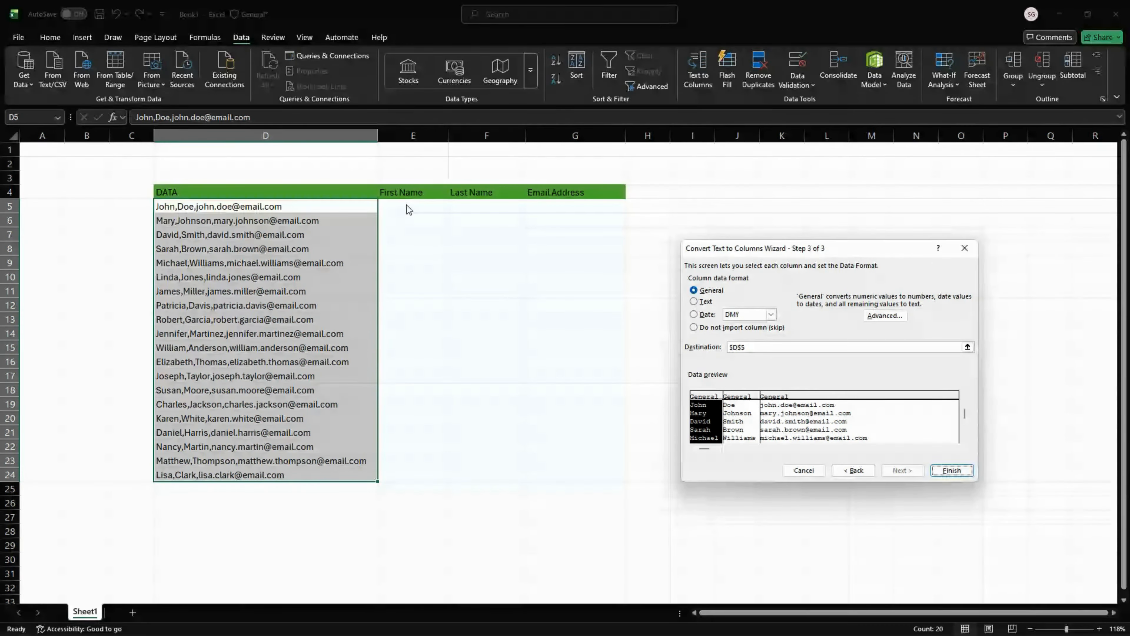
{"action": "left_click", "coordinate": [737, 348]}
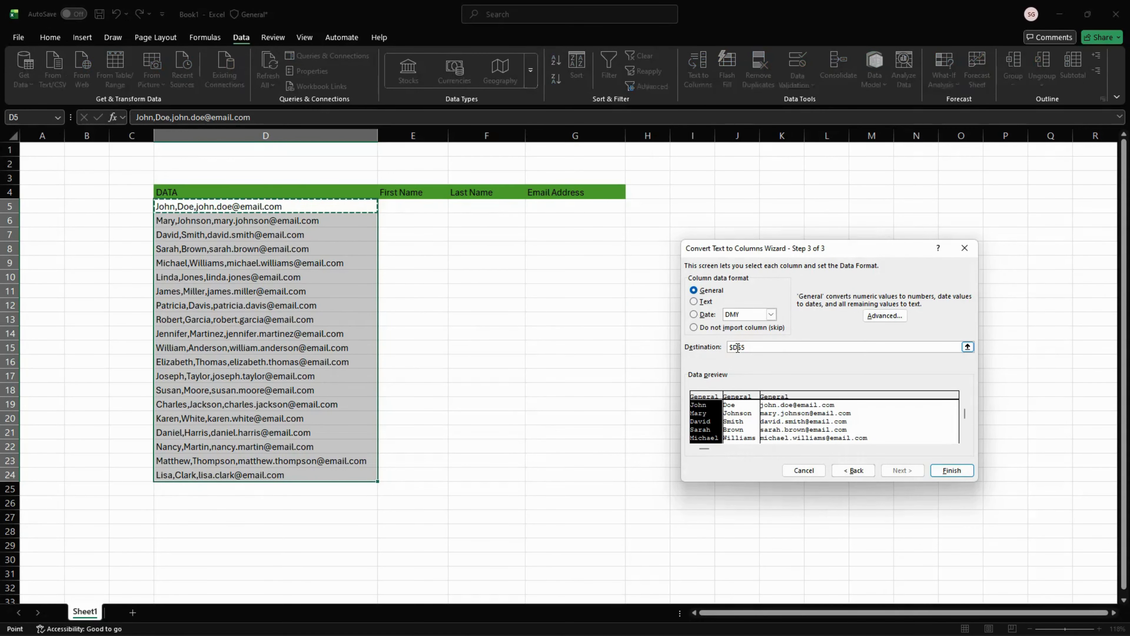
{"action": "key", "text": "BackSpace"}
{"action": "type", "text": "E"}
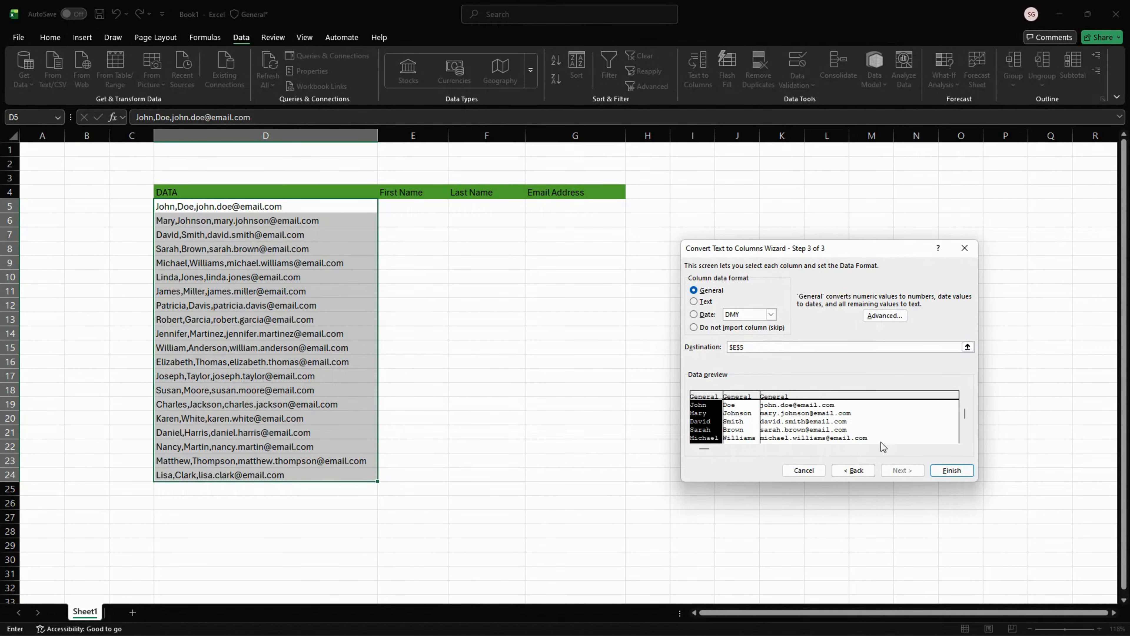
{"action": "left_click", "coordinate": [954, 471]}
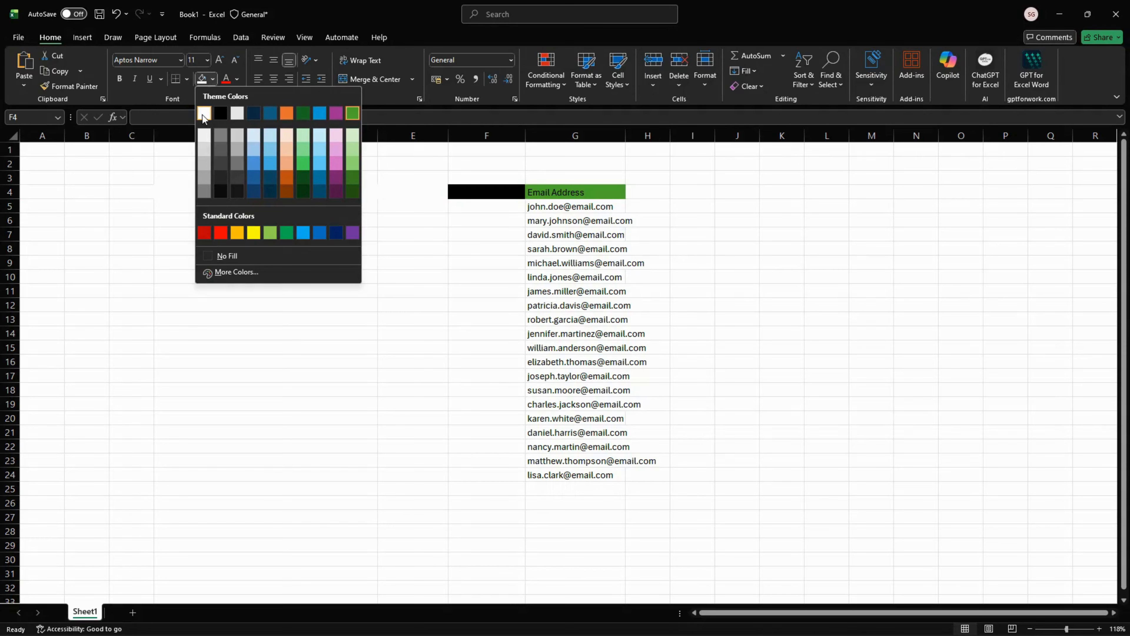
Fill cell F4 with white, and widen columns G, H and I
{"action": "left_click", "coordinate": [202, 114]}
{"action": "left_click", "coordinate": [653, 195]}
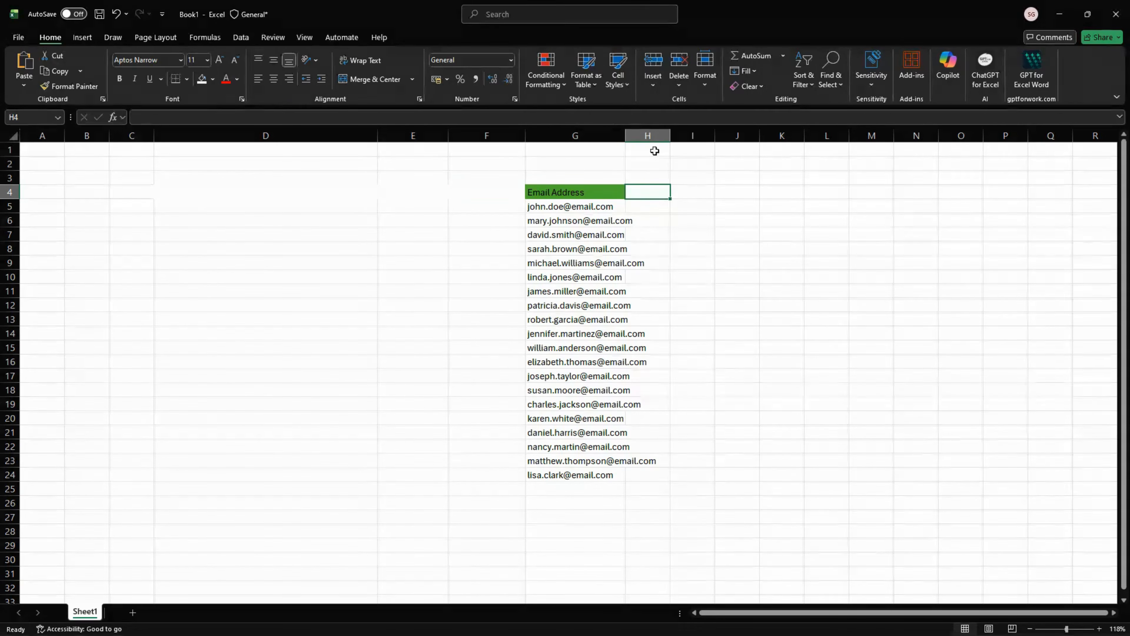
{"action": "left_click_drag", "start_coordinate": [628, 136], "coordinate": [834, 136]}
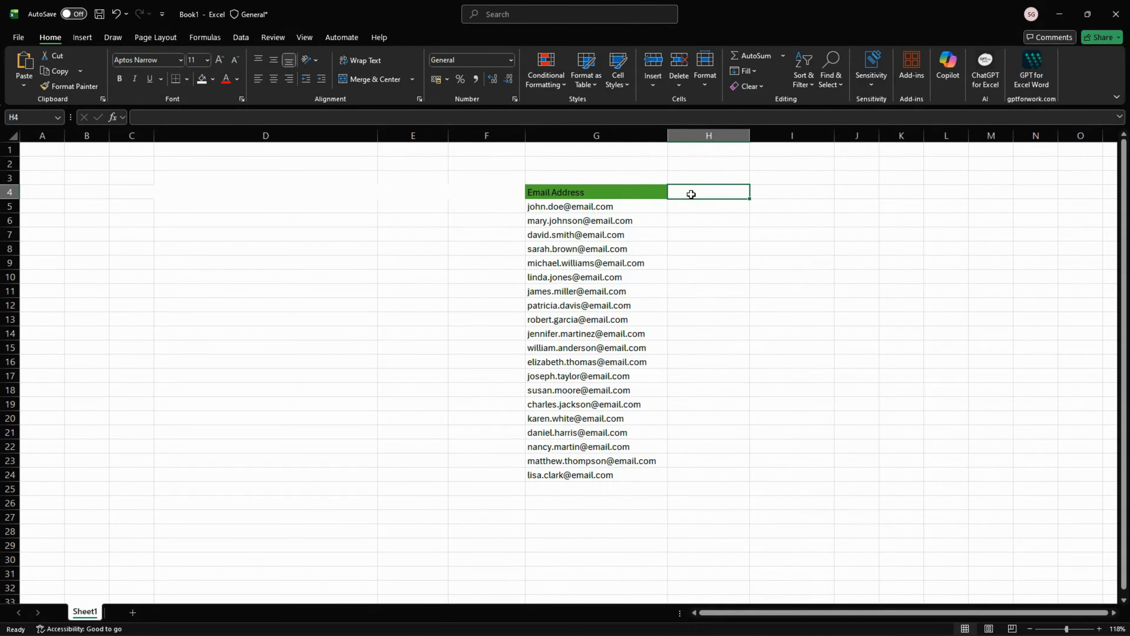
Enter the headers "First Name" in H4 and "Last Name" in I4
{"action": "type", "text": "F"}
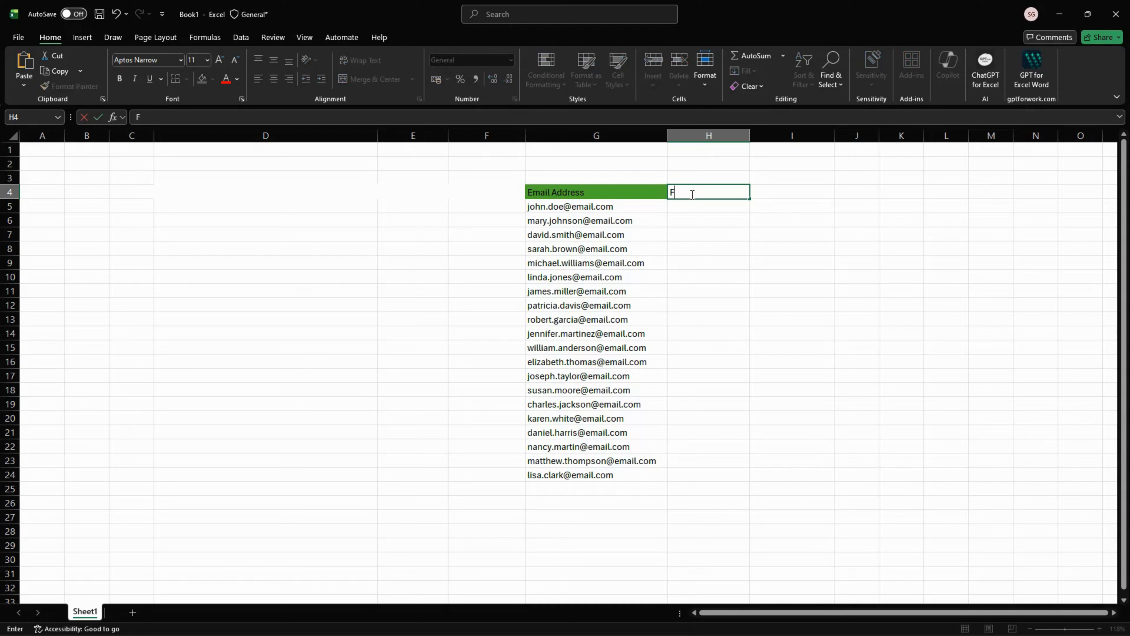
{"action": "type", "text": "irst Name"}
{"action": "left_click", "coordinate": [771, 196]}
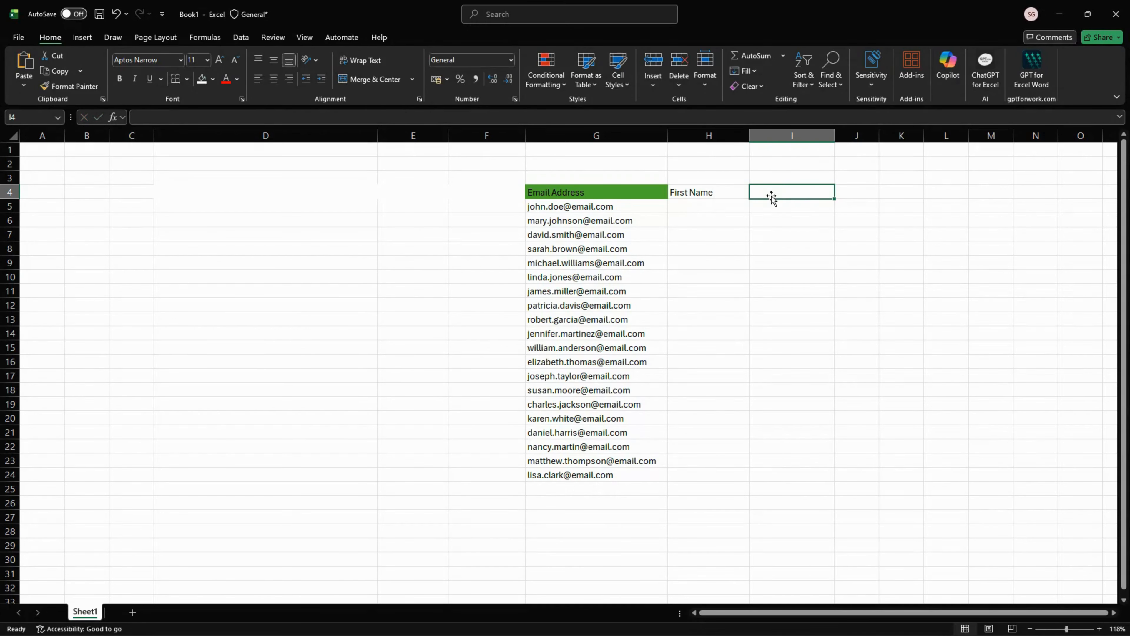
{"action": "type", "text": "Last"}
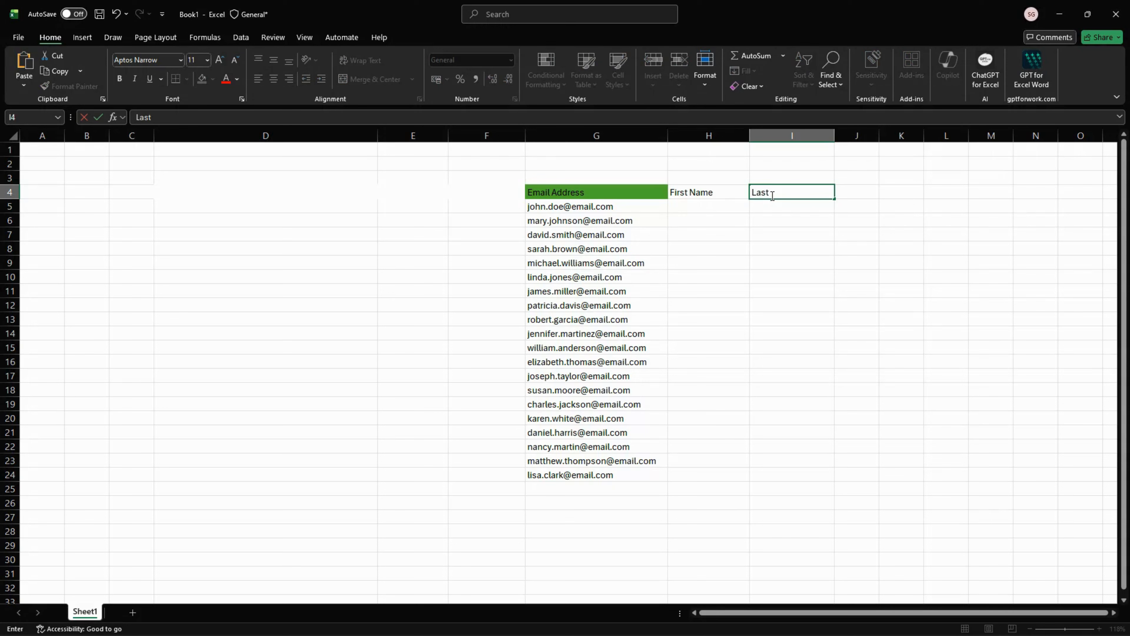
{"action": "type", "text": " Name"}
{"action": "left_click", "coordinate": [724, 200]}
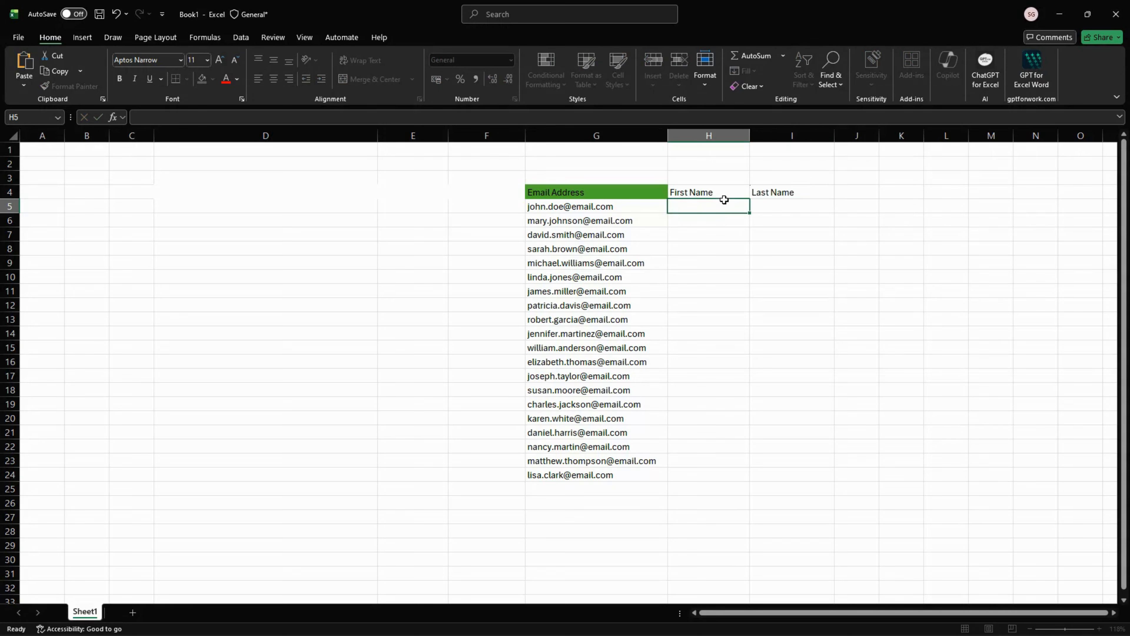
Fill the header cells H4 and I4 with the same theme green as the Email Address header
{"action": "left_click", "coordinate": [722, 193]}
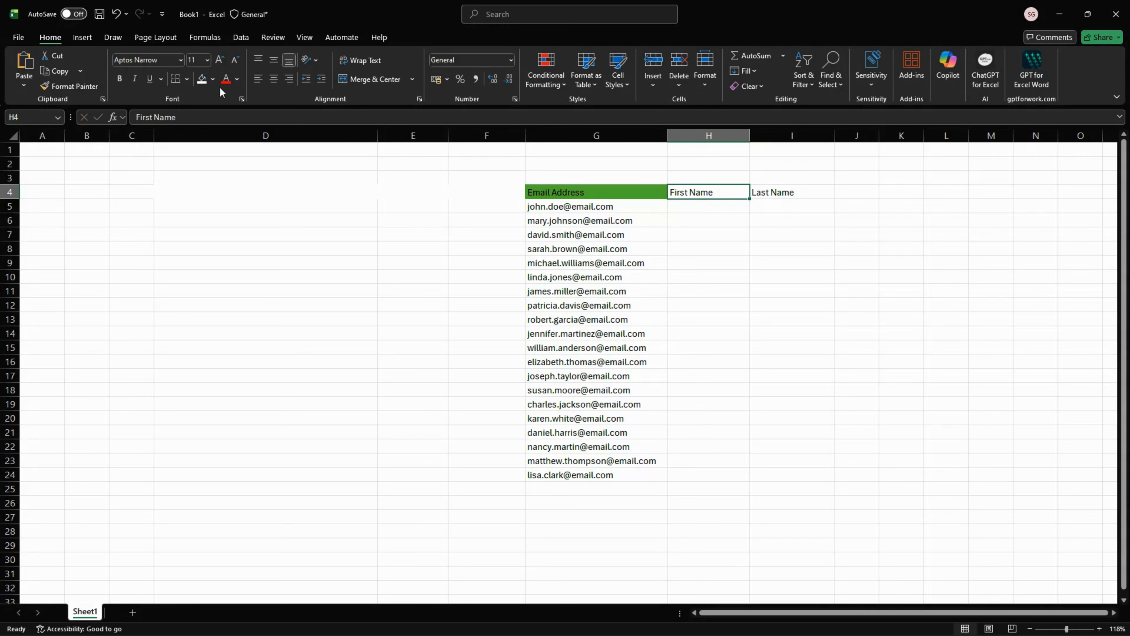
{"action": "left_click", "coordinate": [213, 79]}
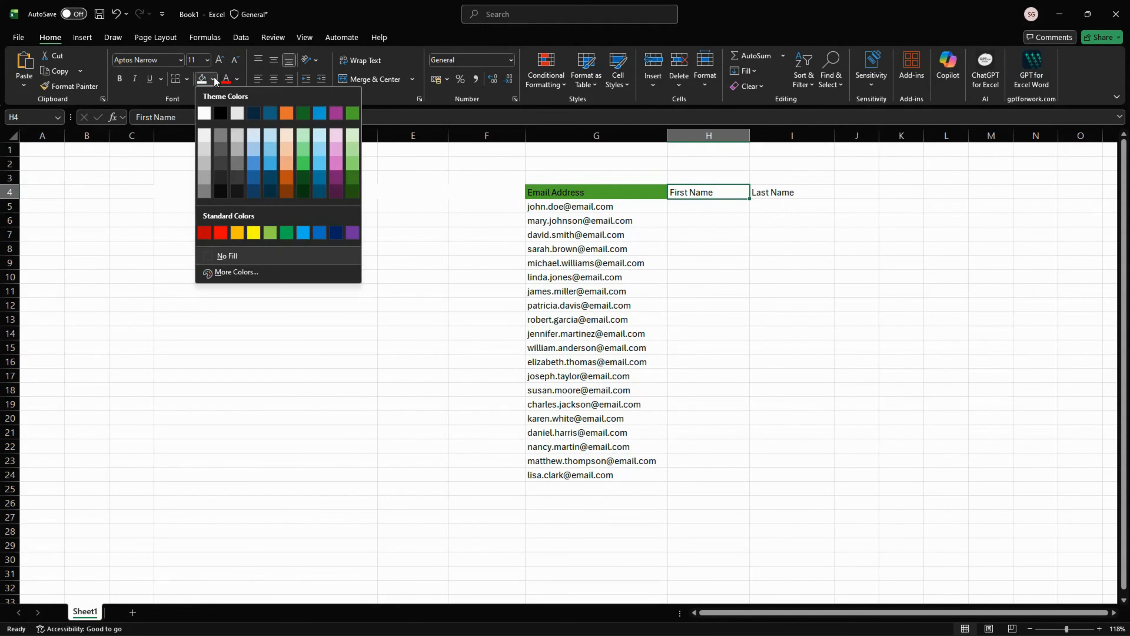
{"action": "left_click", "coordinate": [353, 114]}
{"action": "left_click", "coordinate": [780, 192]}
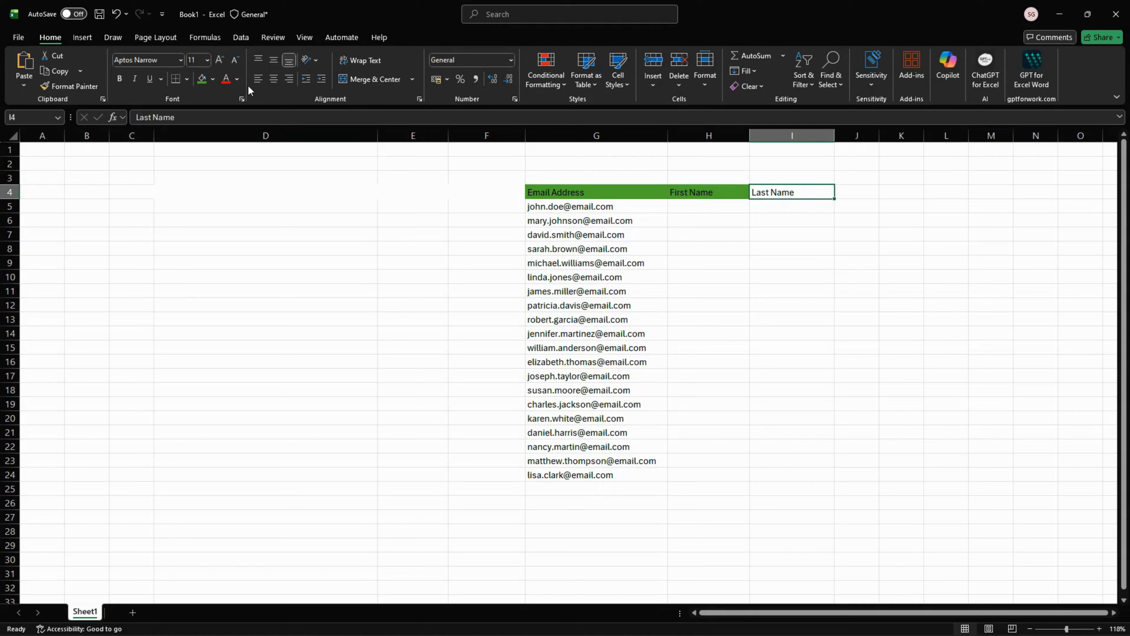
{"action": "left_click", "coordinate": [213, 79]}
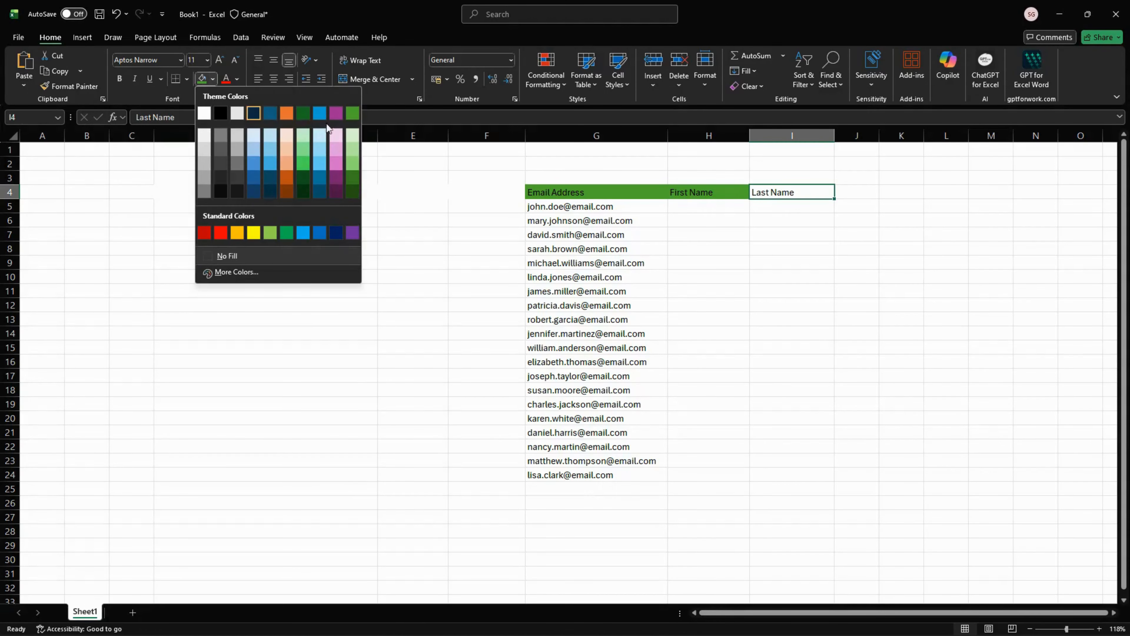
{"action": "left_click", "coordinate": [352, 113]}
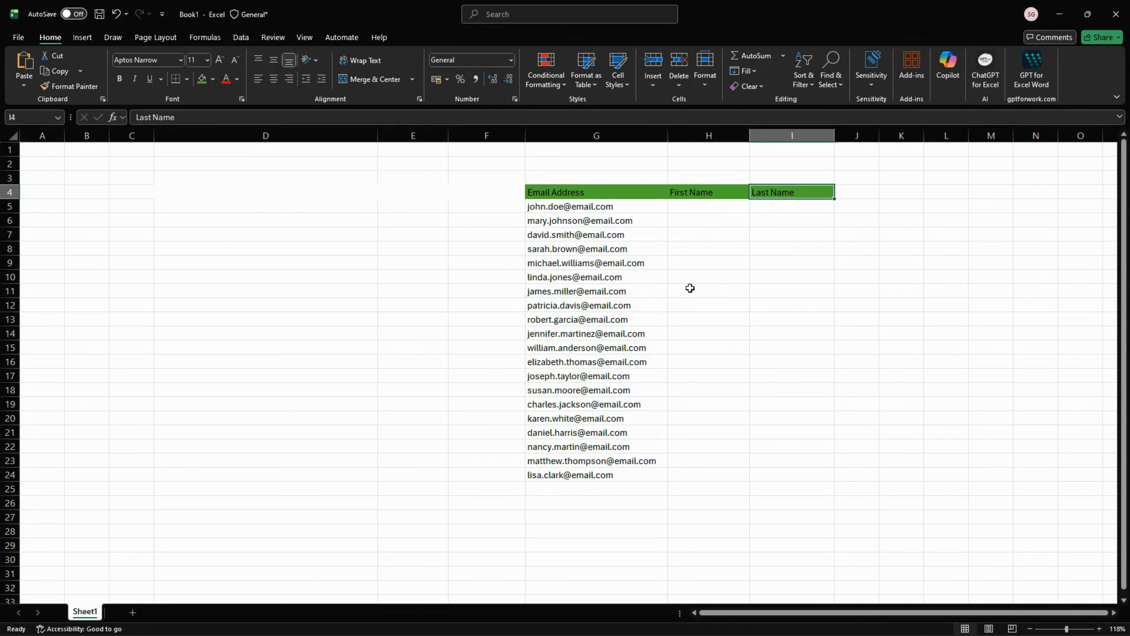
Enter the first names of the first two email addresses in H5 and H6, accepting the Flash Fill suggestions for the rows through H24
{"action": "left_click", "coordinate": [678, 218]}
{"action": "left_click", "coordinate": [682, 203]}
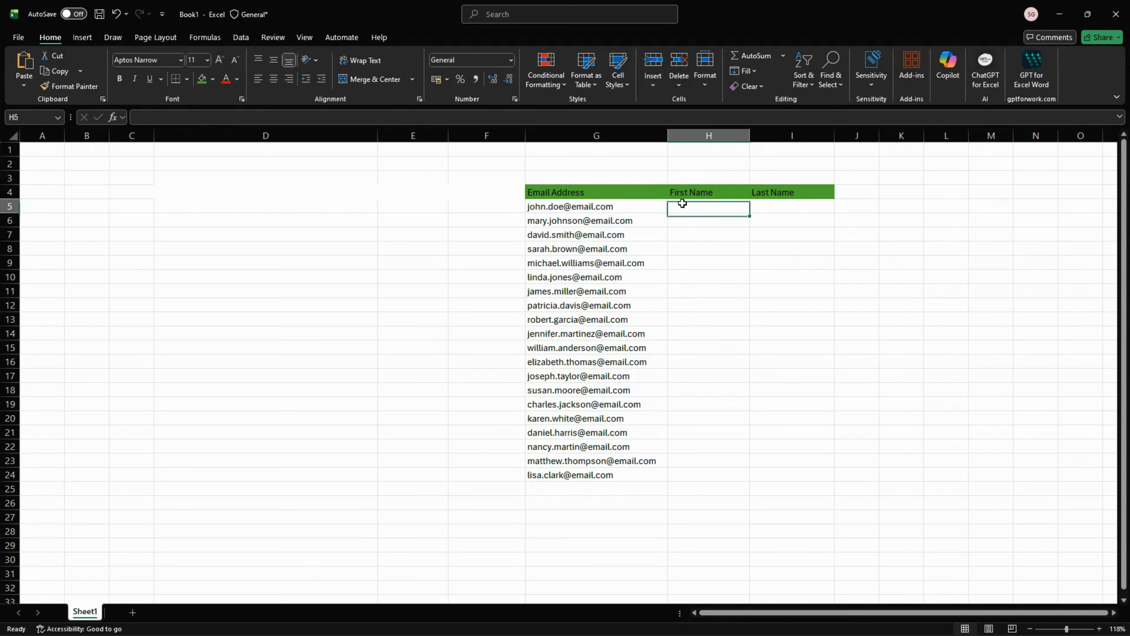
{"action": "type", "text": "J"}
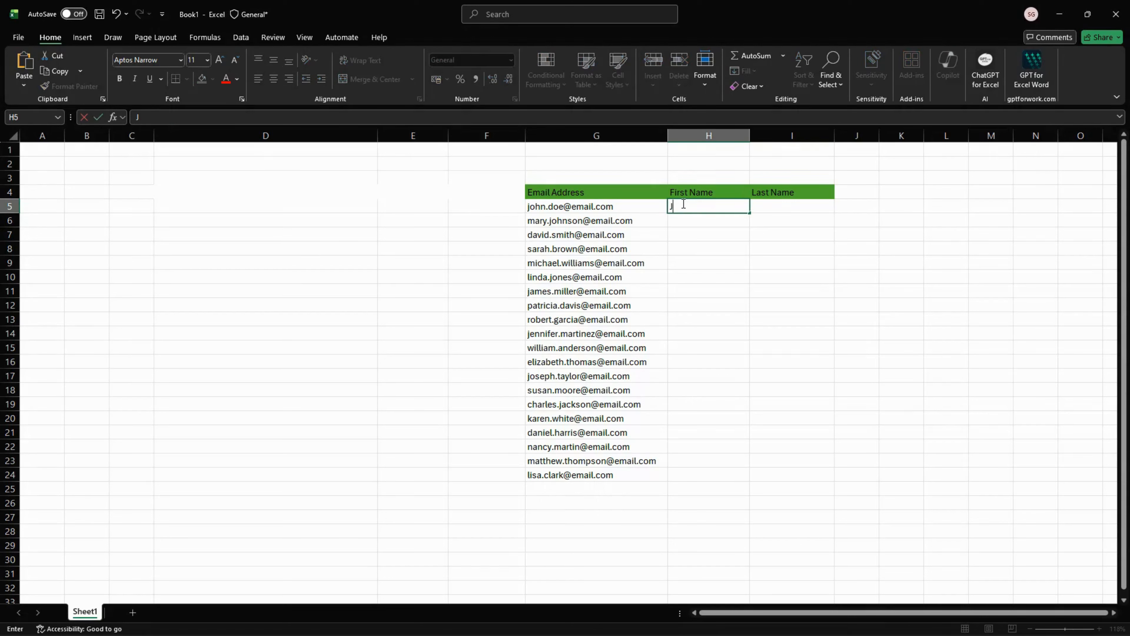
{"action": "type", "text": "ohn"}
{"action": "key", "text": "Return"}
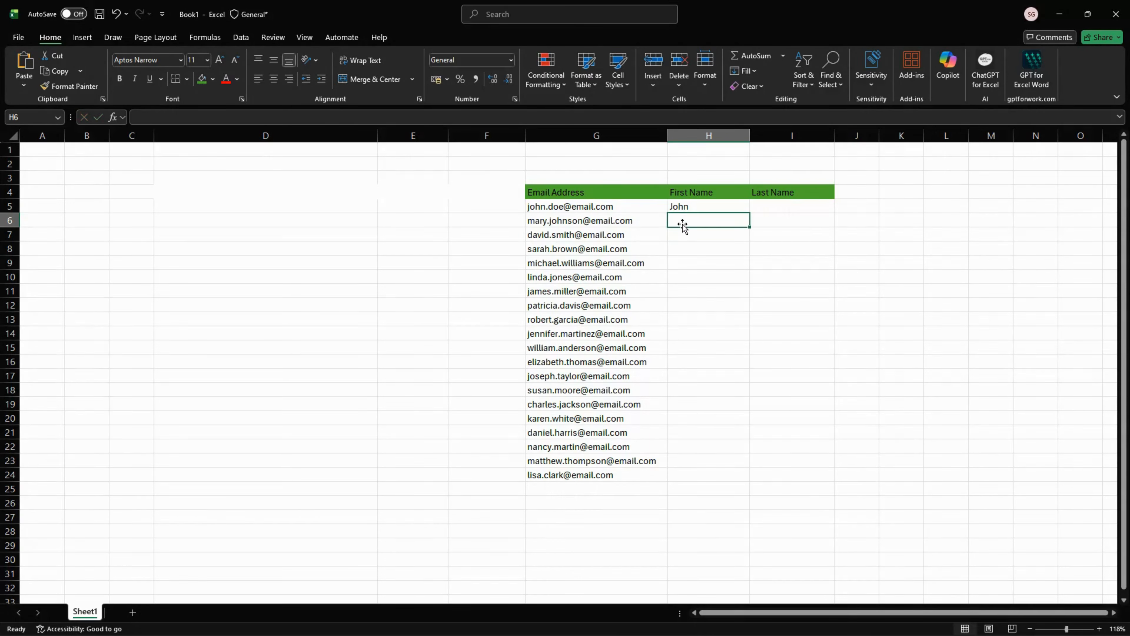
{"action": "type", "text": "Mary"}
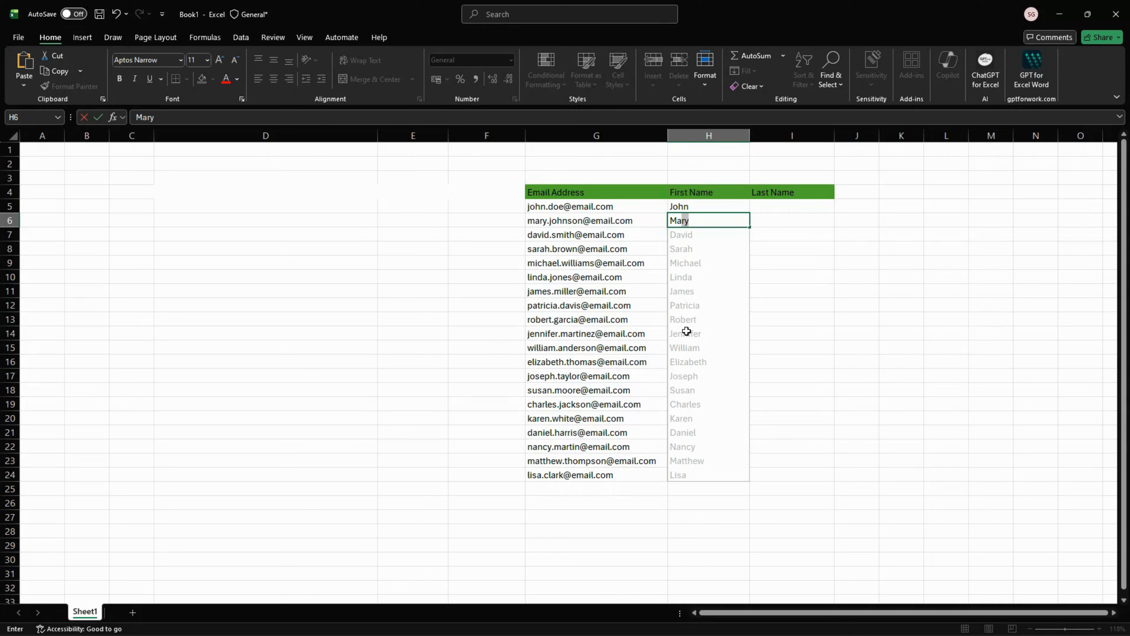
{"action": "key", "text": "Return"}
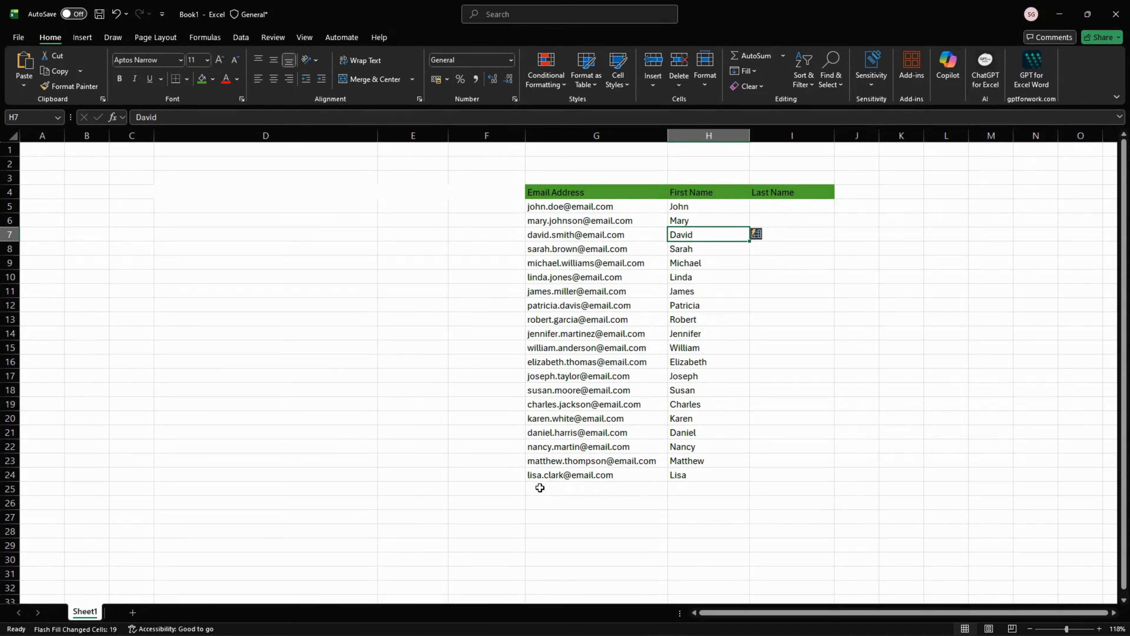
Enter the last name from the first email address in I5 and complete the Last Name column from I6 with Flash Fill
{"action": "double_click", "coordinate": [773, 208]}
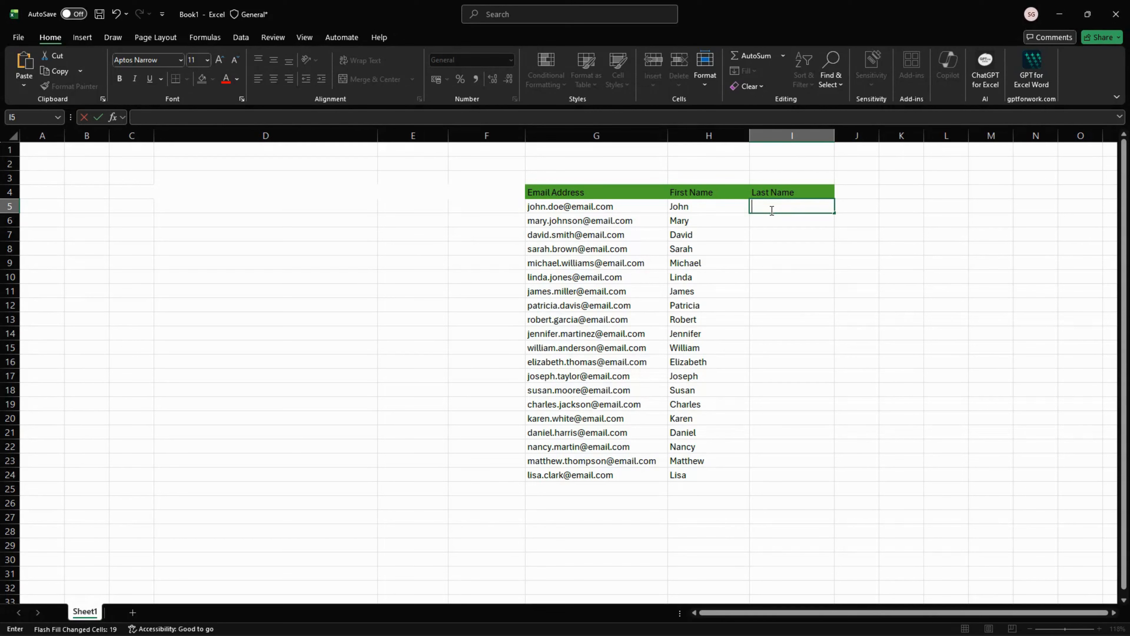
{"action": "type", "text": "Doe"}
{"action": "left_click", "coordinate": [778, 224]}
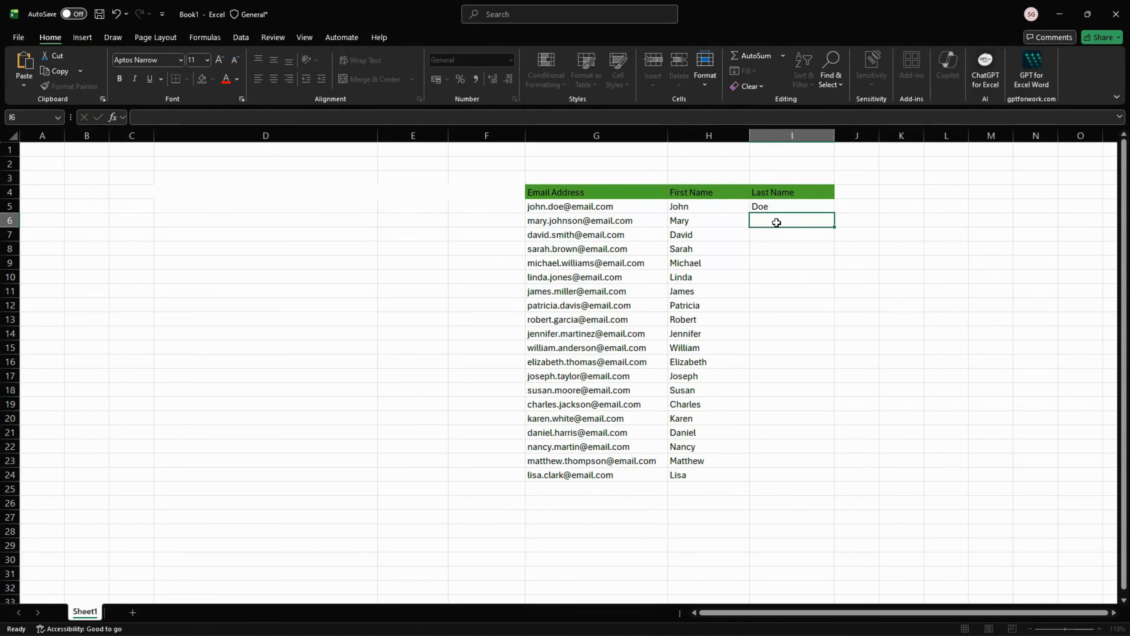
{"action": "left_click", "coordinate": [769, 204]}
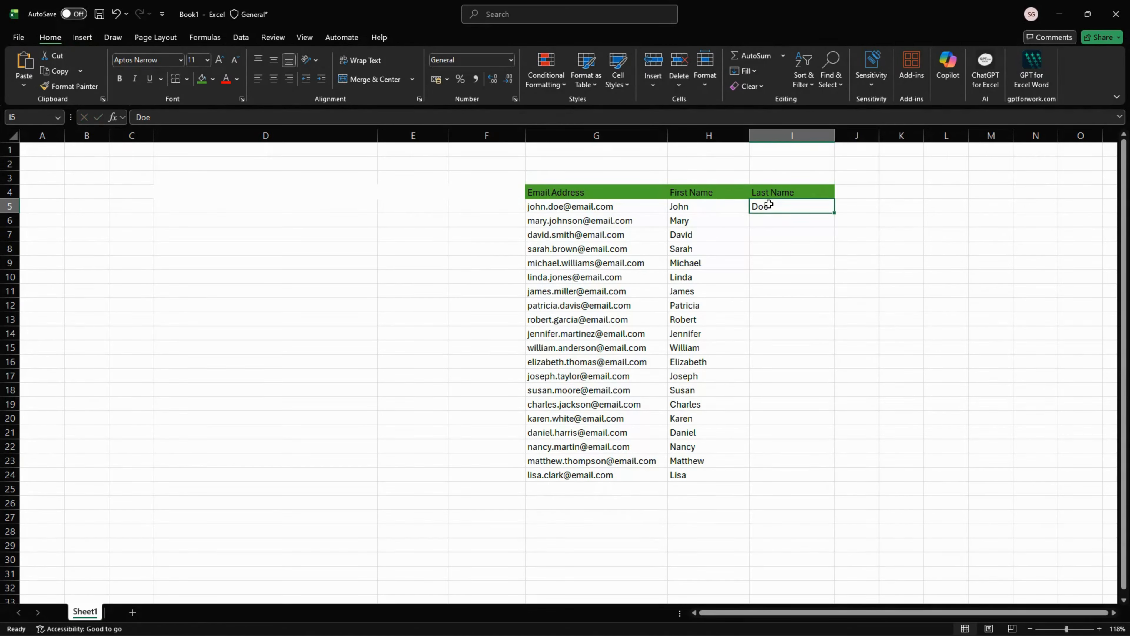
{"action": "left_click", "coordinate": [768, 221]}
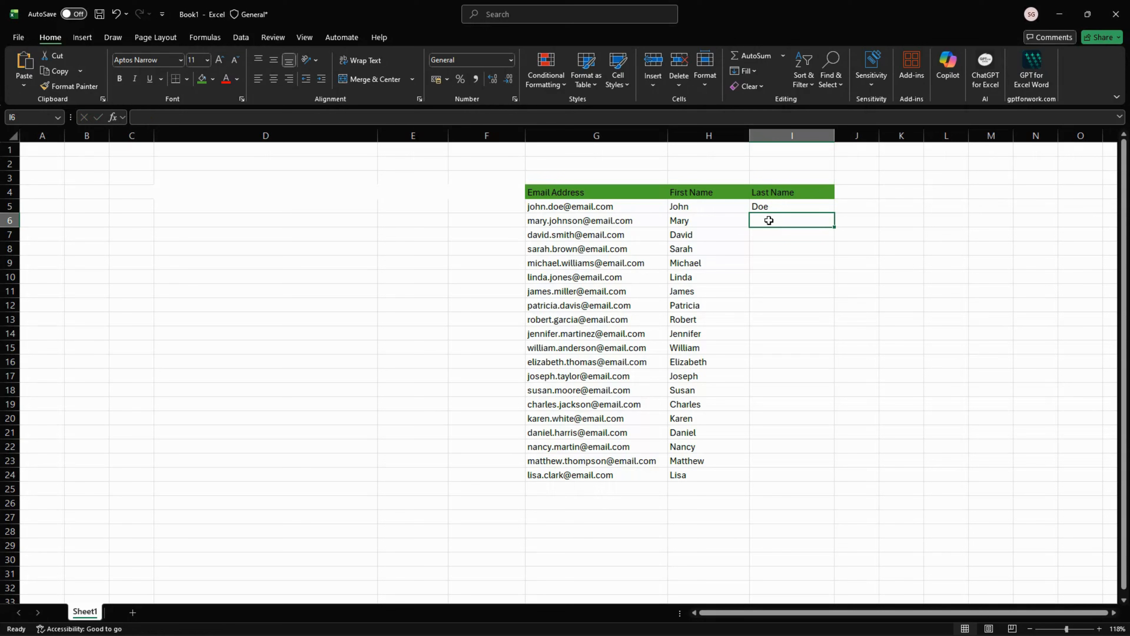
{"action": "left_click", "coordinate": [753, 70]}
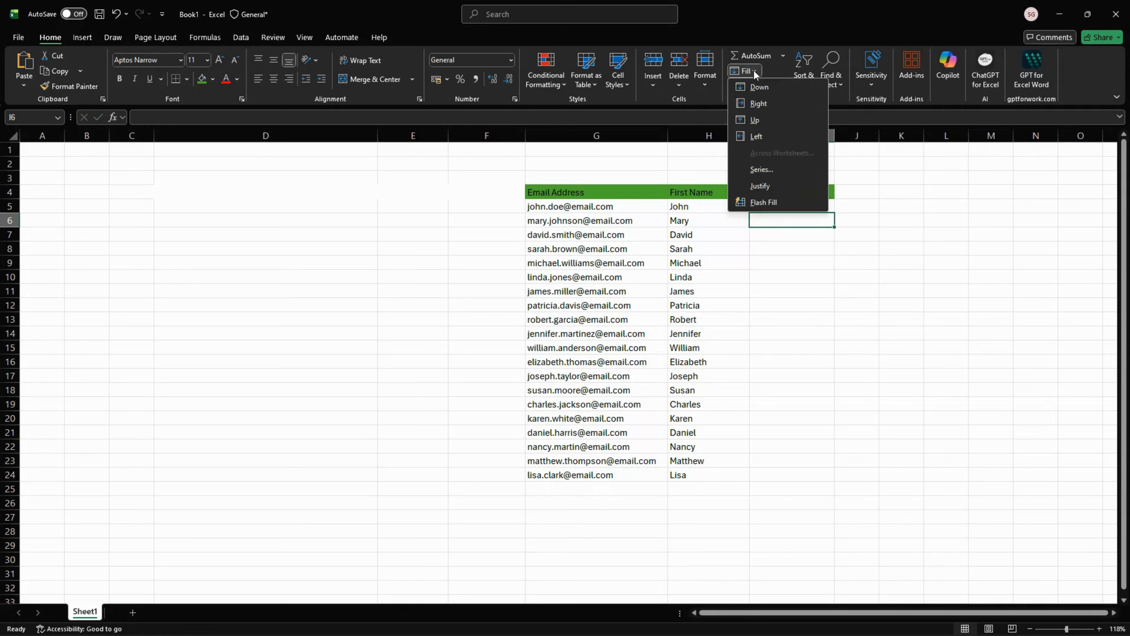
{"action": "left_click", "coordinate": [760, 203]}
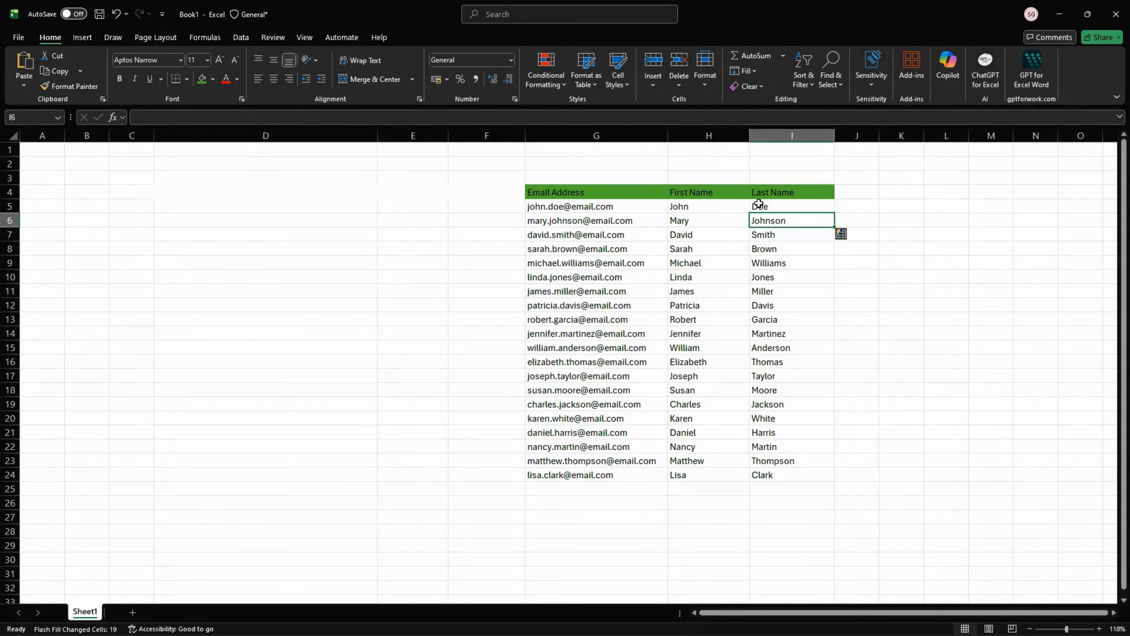